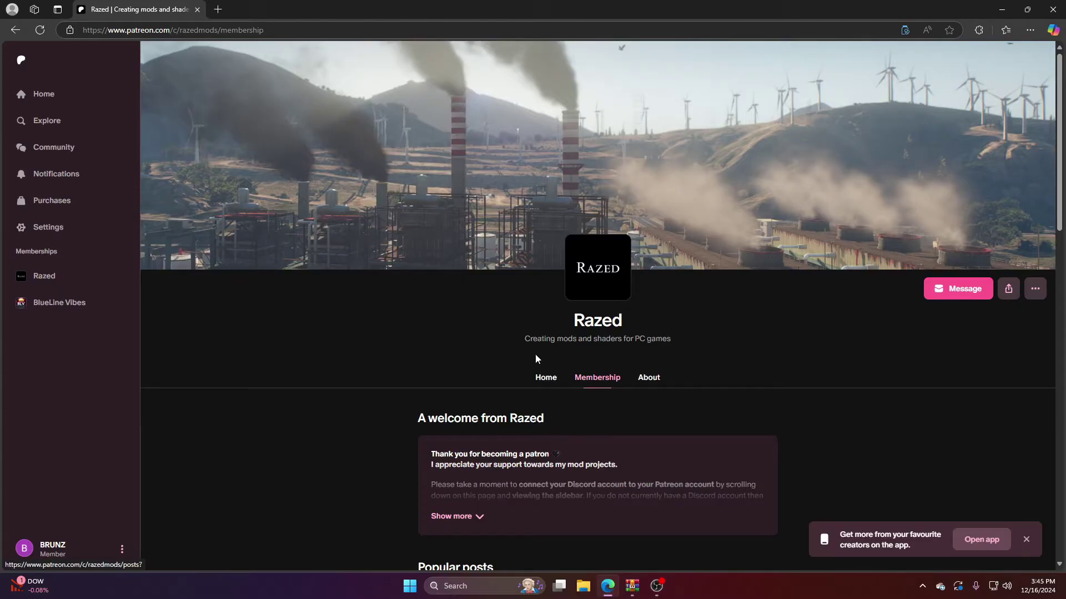
scroll(601, 361, "down", 3)
scroll(607, 362, "down", 5)
scroll(612, 367, "down", 4)
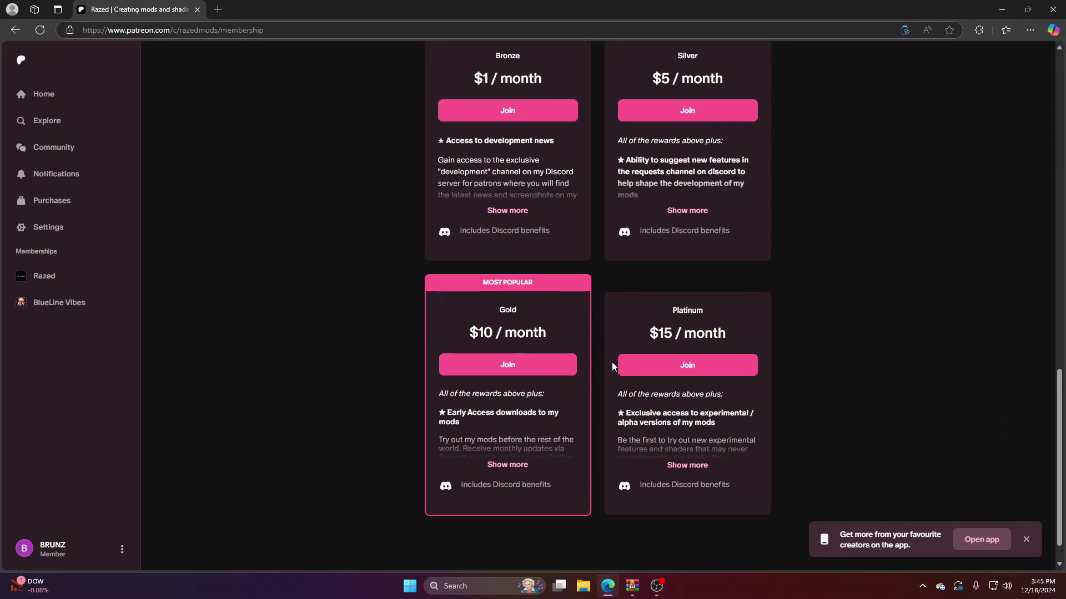
scroll(536, 350, "up", 1)
scroll(537, 350, "up", 3)
scroll(539, 348, "up", 2)
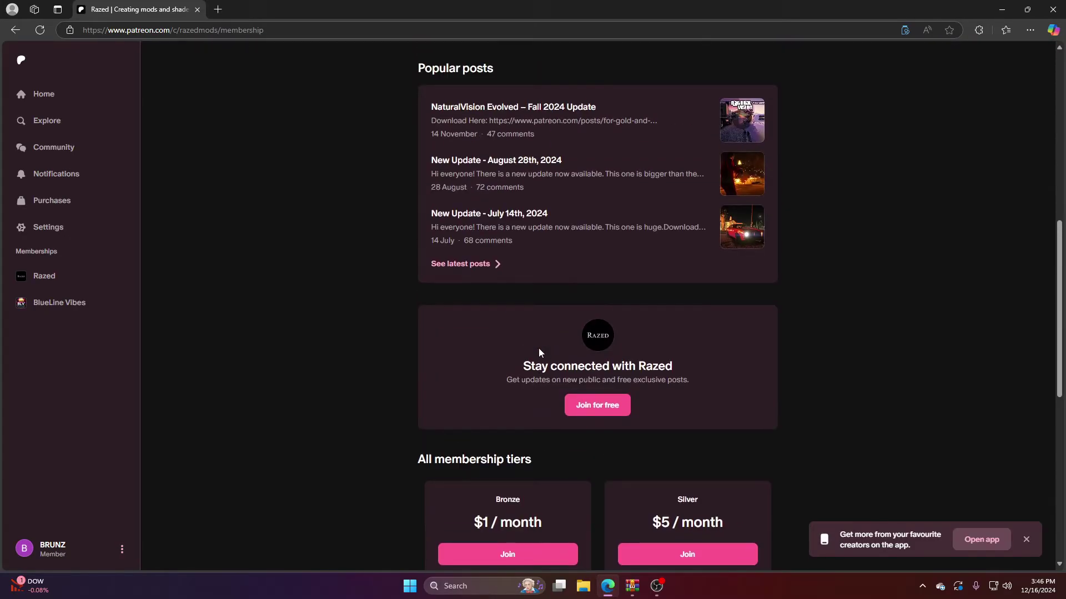
scroll(539, 348, "up", 3)
scroll(541, 346, "up", 1)
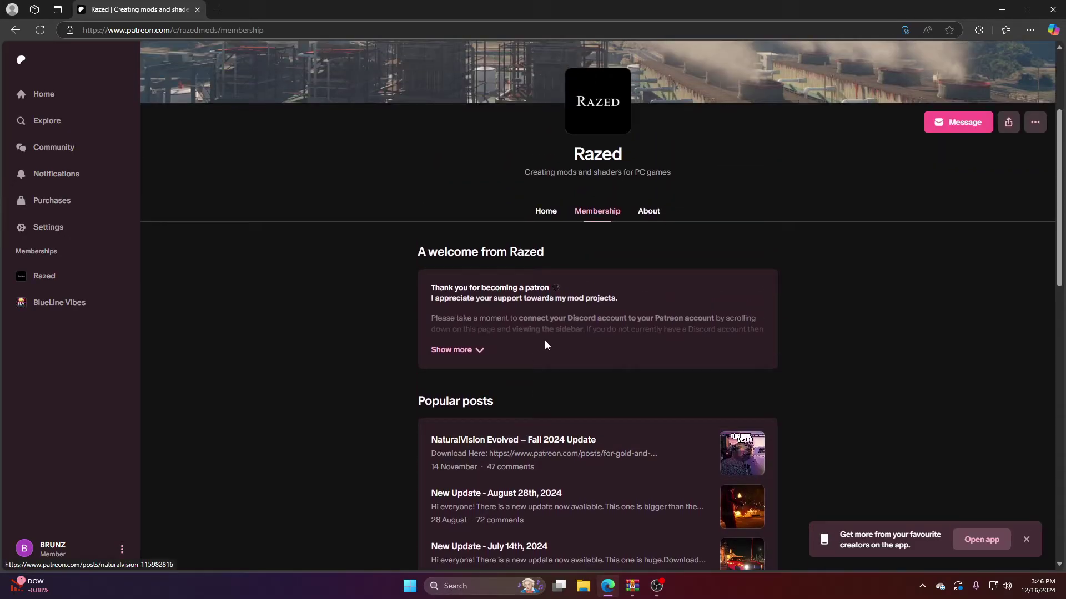
scroll(547, 347, "up", 2)
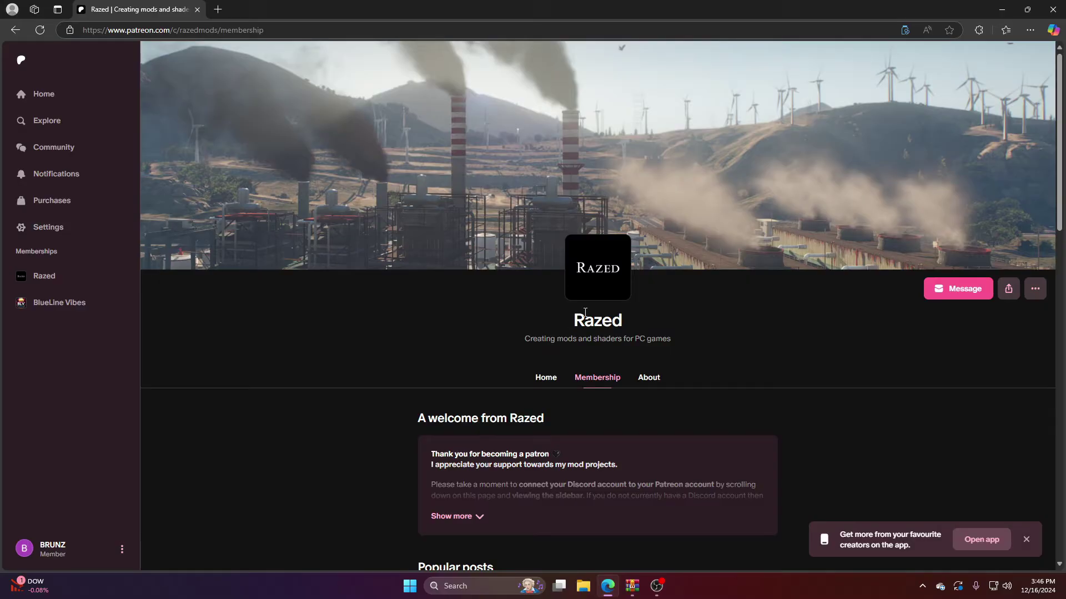
Move the browser off-screen to reveal the NVE FiveM Package archive in WinRAR
left_click_drag(851, 11, 1064, 75)
left_click(656, 586)
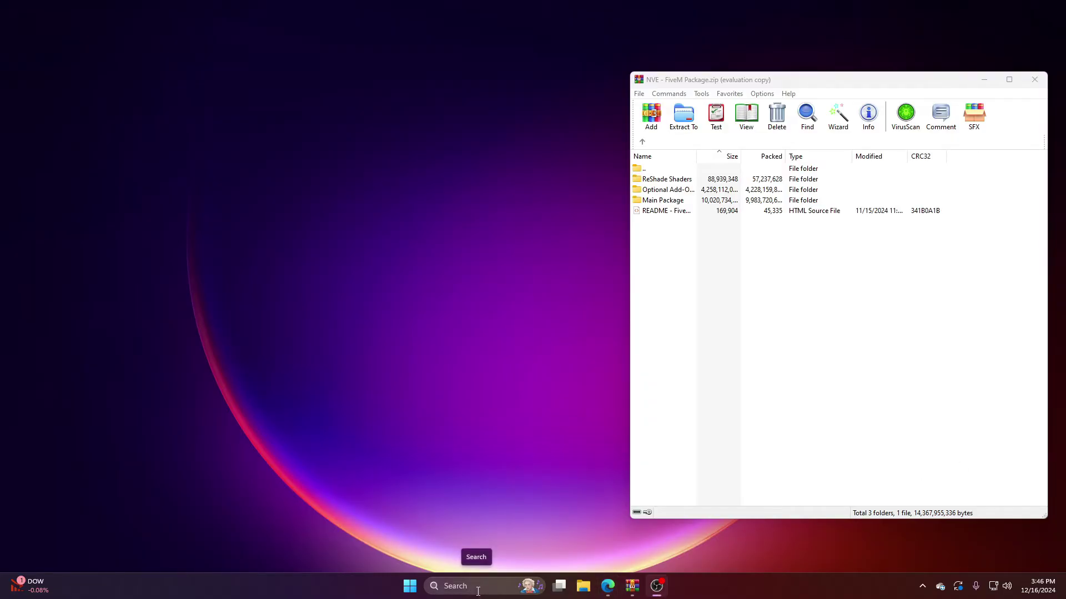
Find FiveM through Windows search and open its FiveM Application Data folder
left_click(478, 587)
type("fivem")
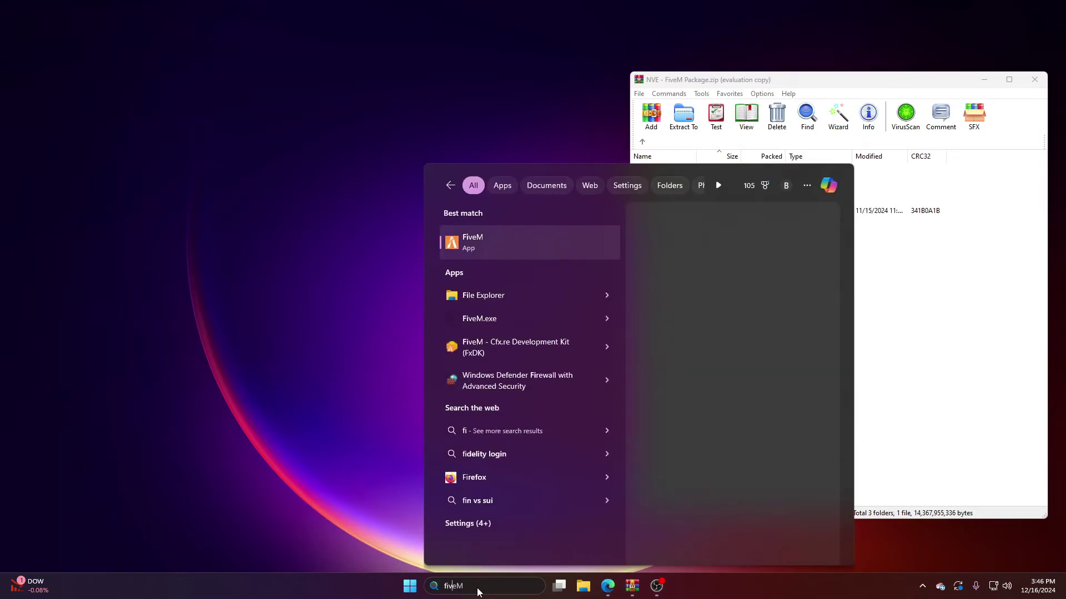
right_click(513, 245)
left_click(541, 278)
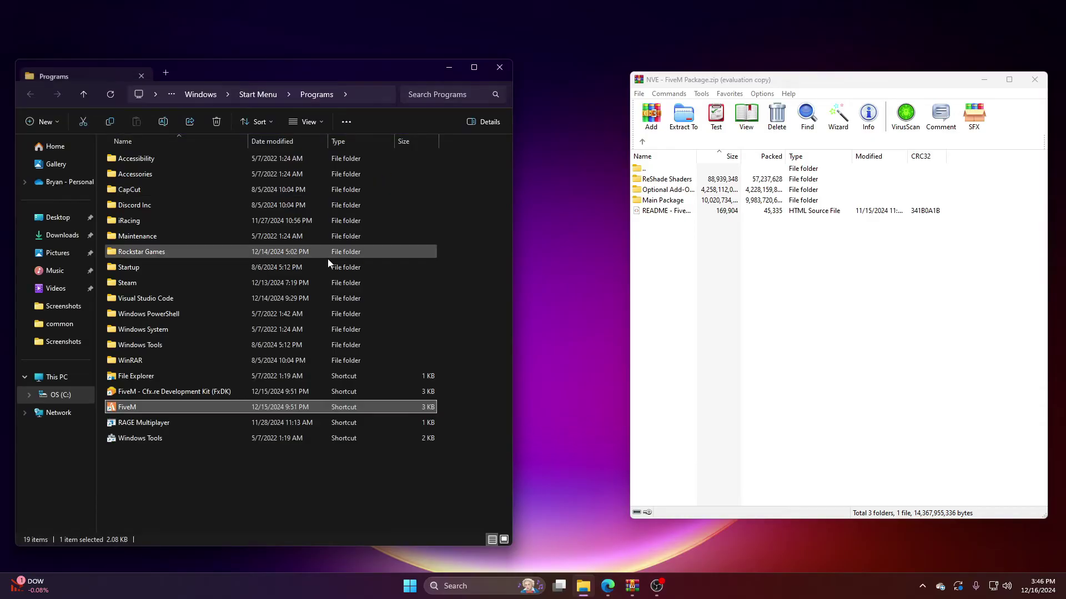
right_click(166, 406)
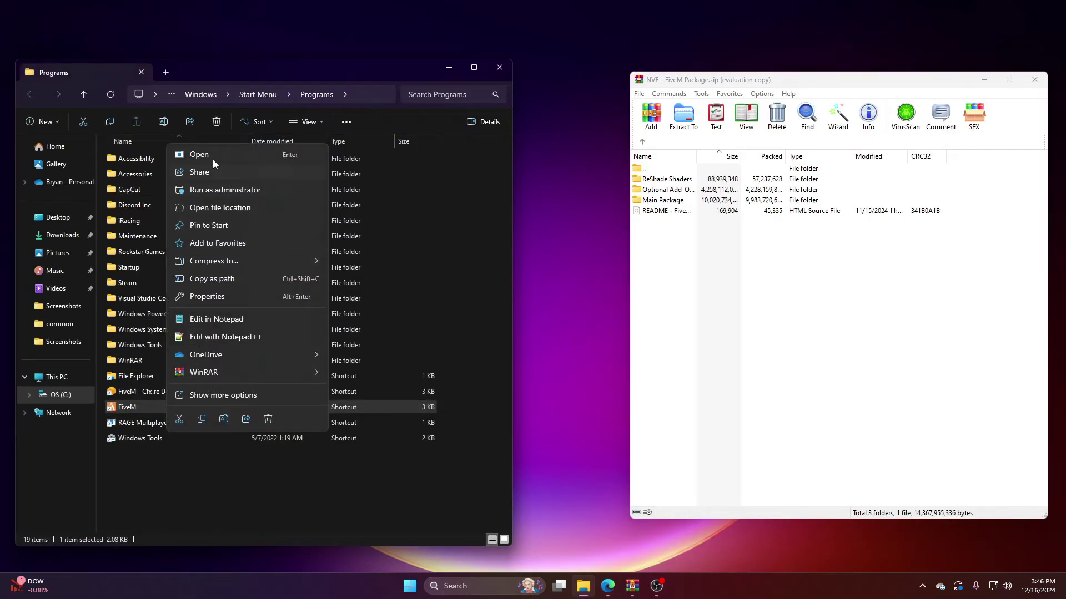
left_click(224, 209)
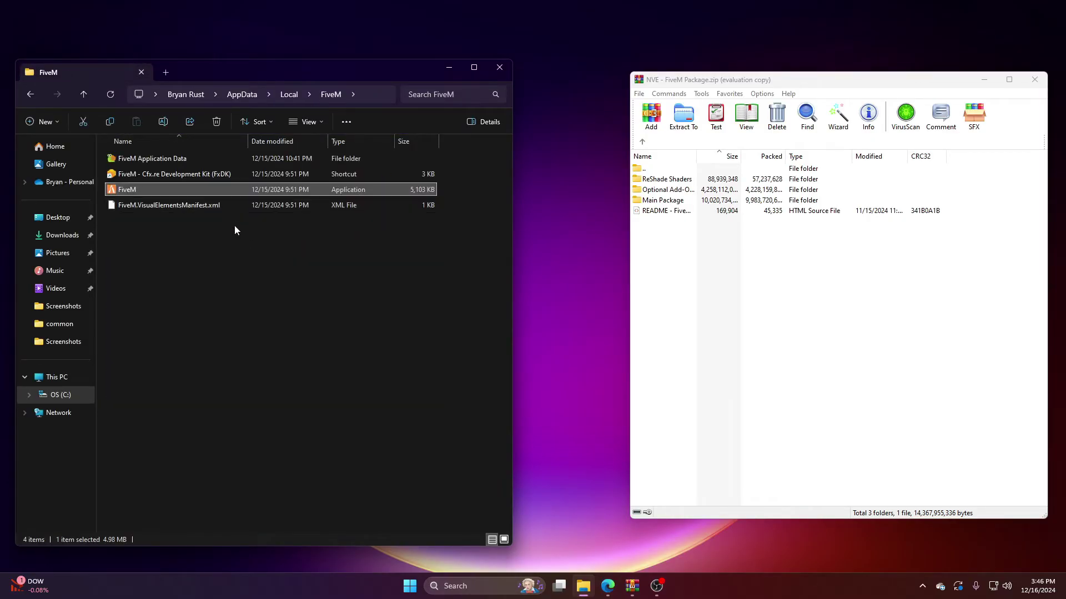
double_click(156, 159)
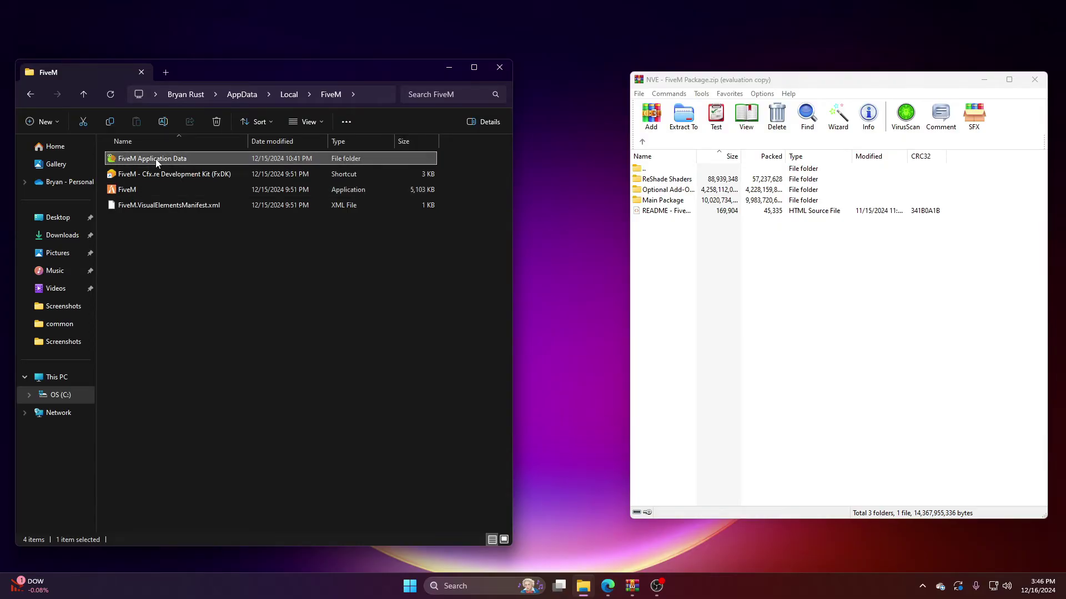
Place File Explorer on the left with the WinRAR archive window beside it
left_click_drag(264, 64, 295, 43)
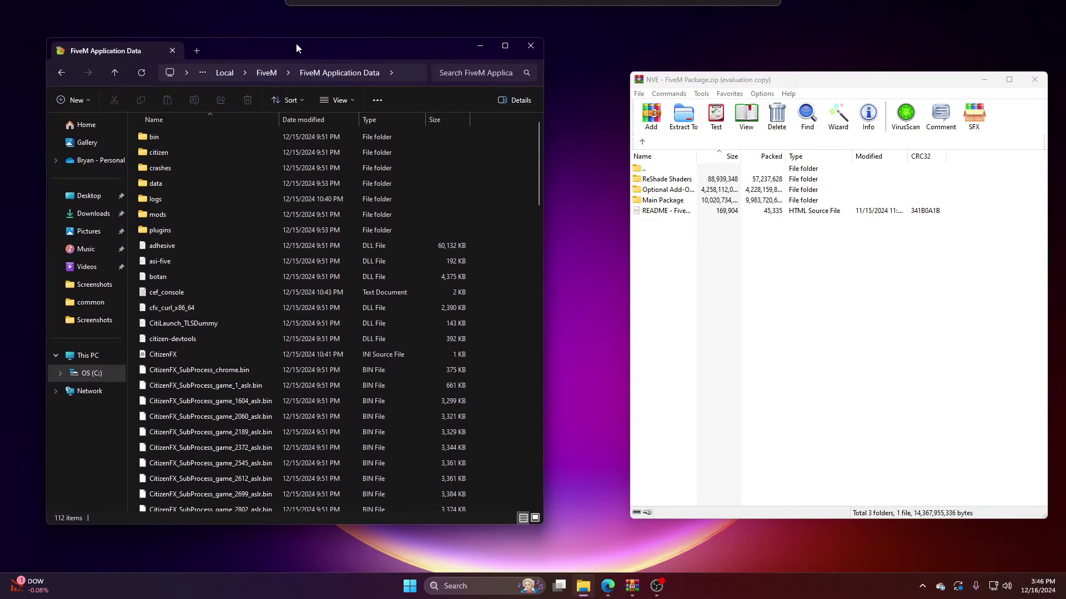
left_click(833, 82)
left_click_drag(833, 83, 811, 73)
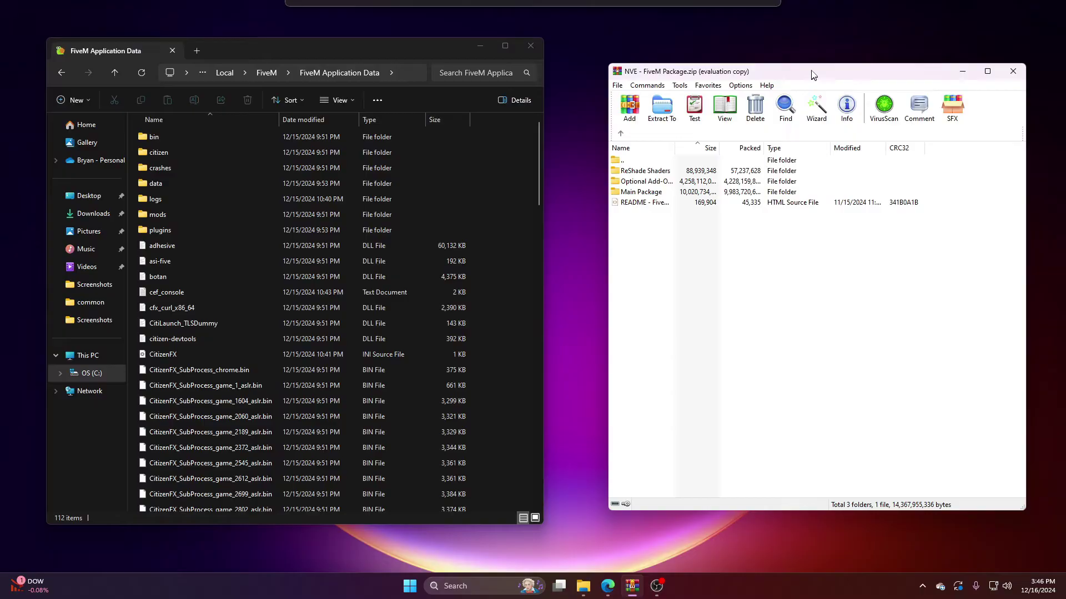
Copy nve-shaders and NVE.asi from the archive's Main Package plugins into FiveM's plugins folder
double_click(286, 231)
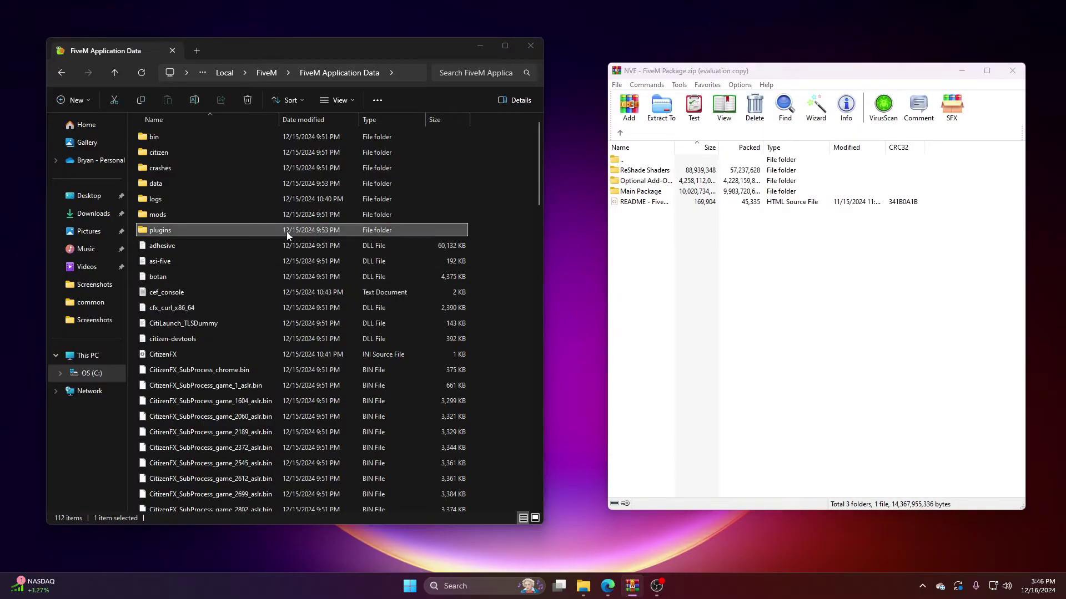
double_click(642, 191)
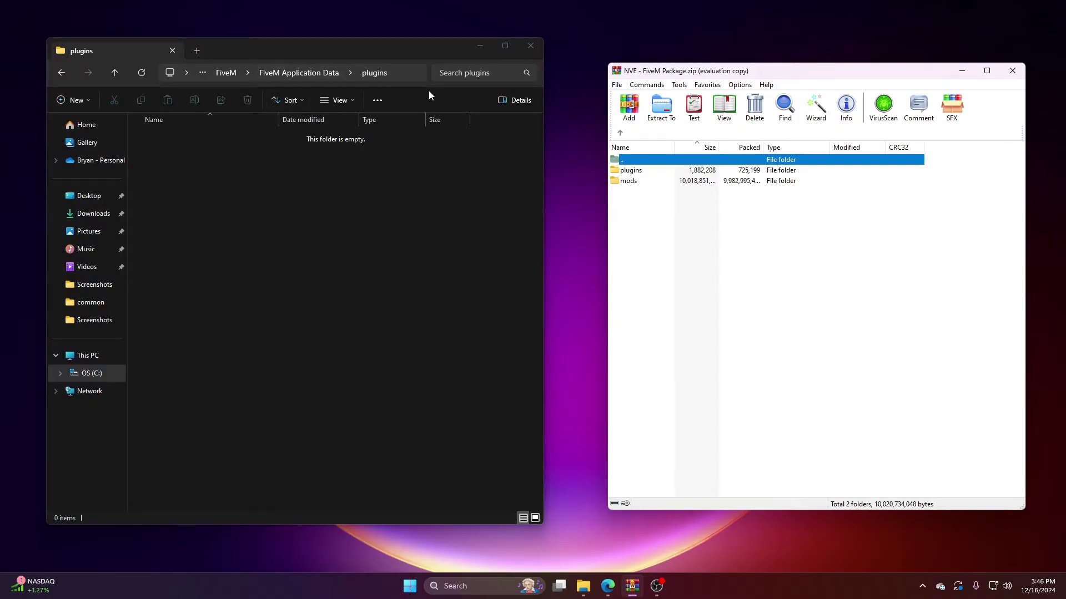
double_click(625, 171)
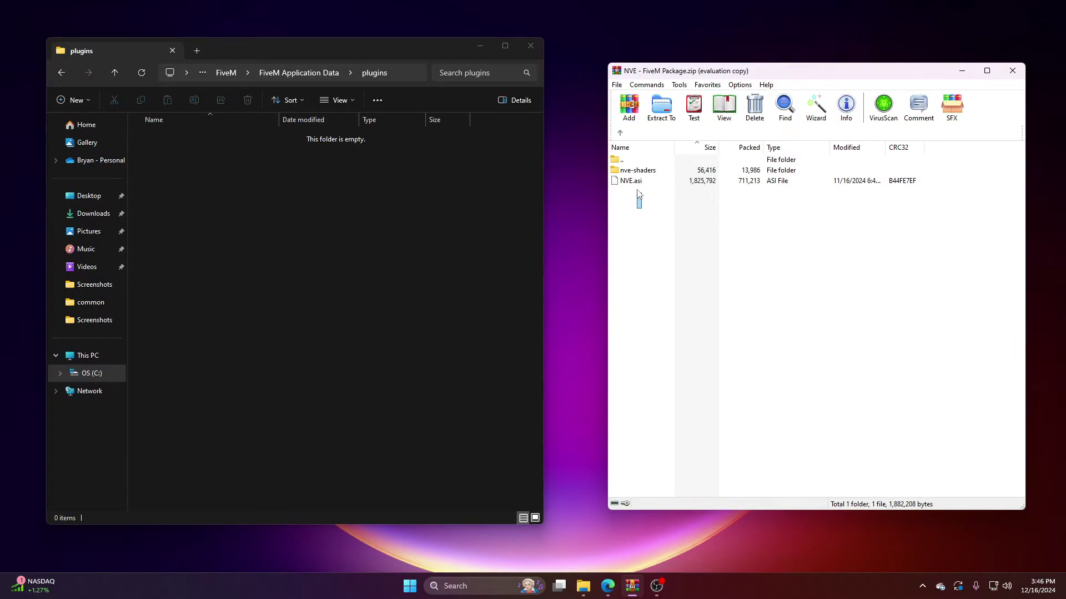
mouse_move(645, 213)
left_mouse_down()
mouse_move(641, 177)
mouse_move(483, 250)
left_mouse_up()
left_click_drag(335, 253, 338, 261)
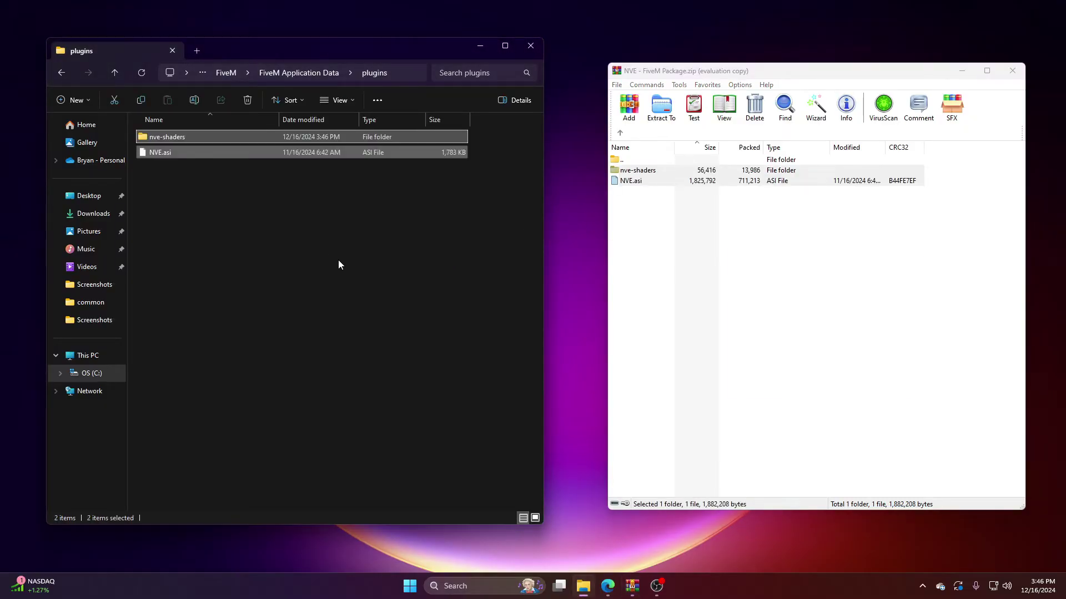
Copy all 18 NVE mod files from the archive's mods folder into FiveM's mods folder
key("alt+Up")
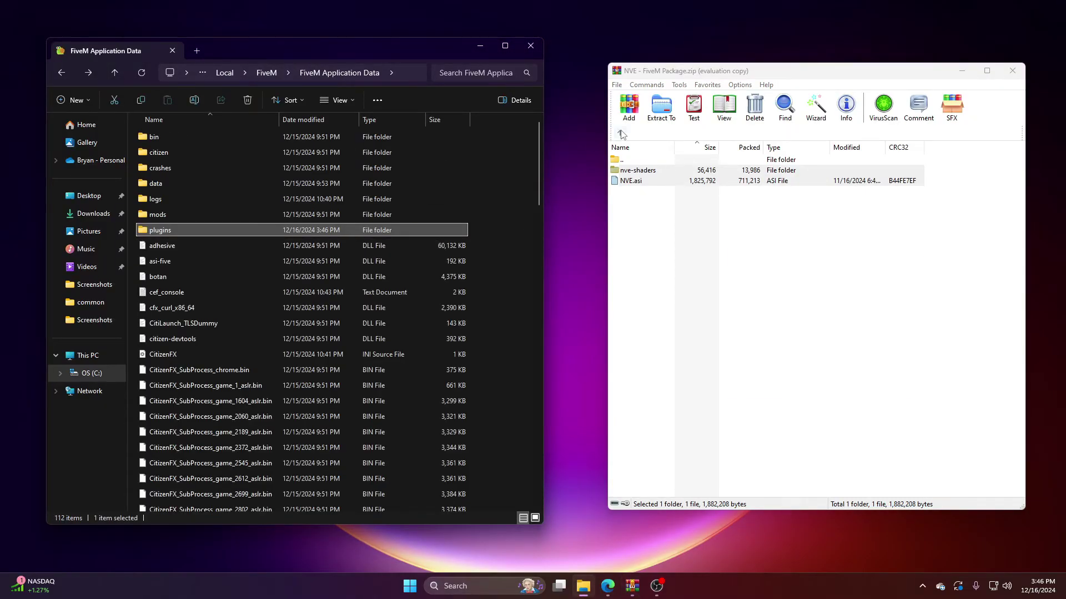
left_click(632, 170)
double_click(629, 171)
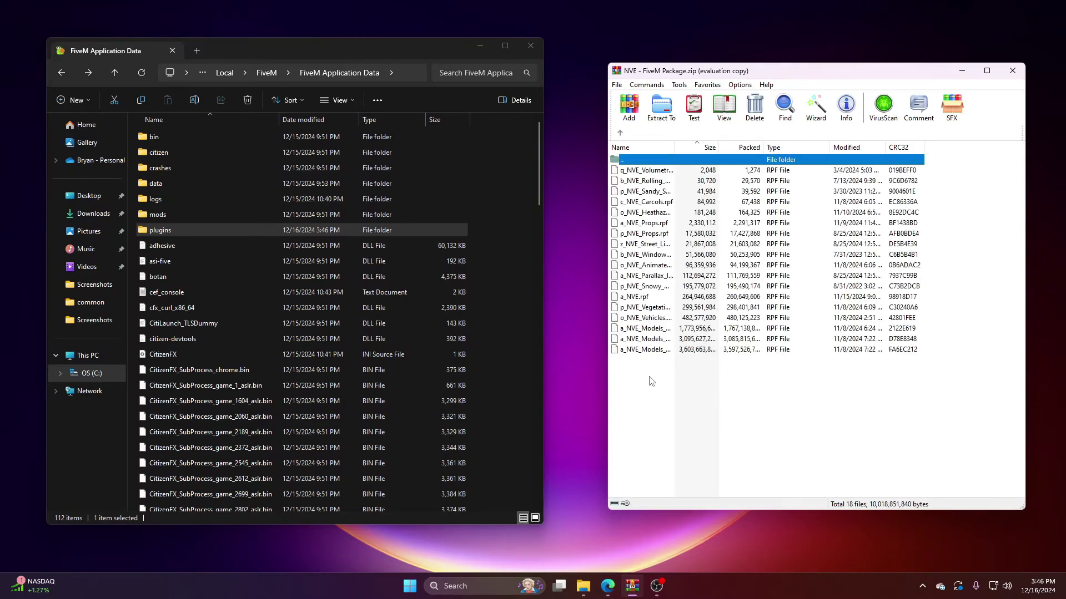
double_click(209, 213)
left_click_drag(637, 381, 632, 190)
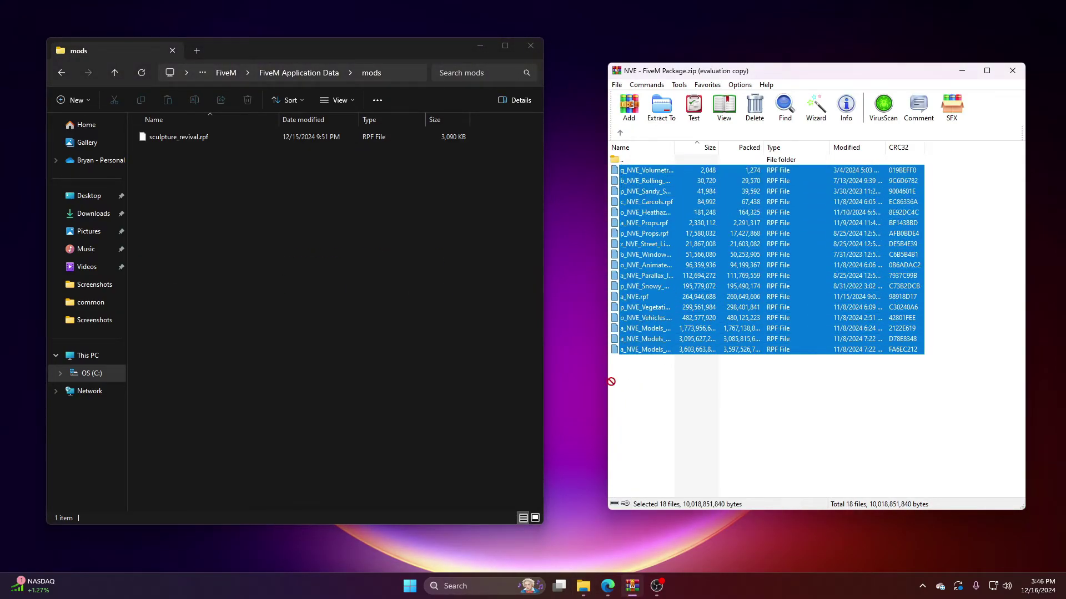
left_click_drag(632, 190, 350, 327)
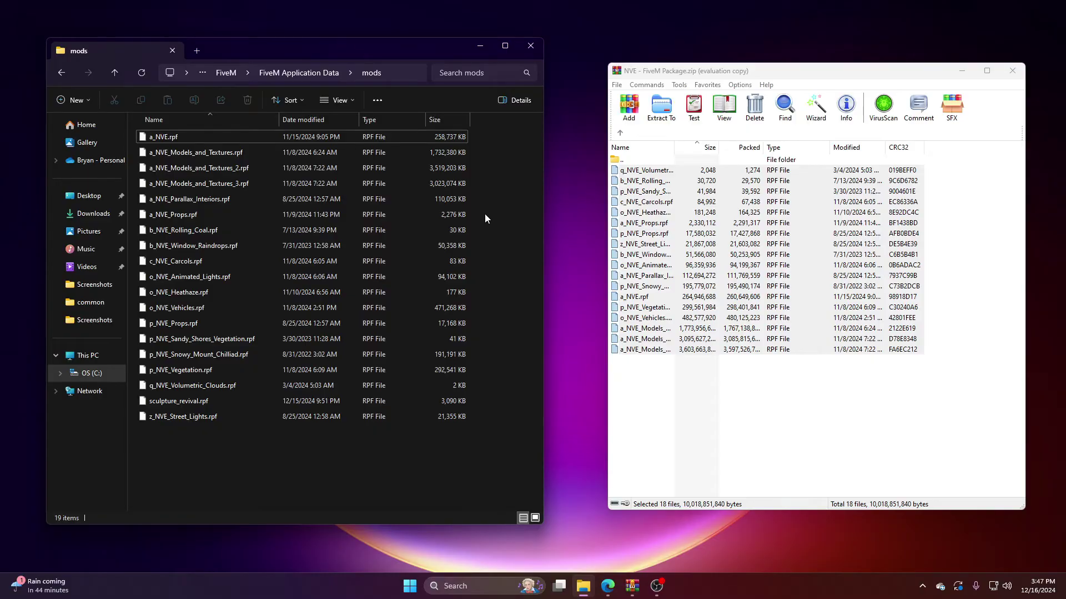
Open the archive's Optional Add-Ons folder alongside FiveM's mods folder
key("alt+Up")
left_click(685, 407)
key("BackSpace")
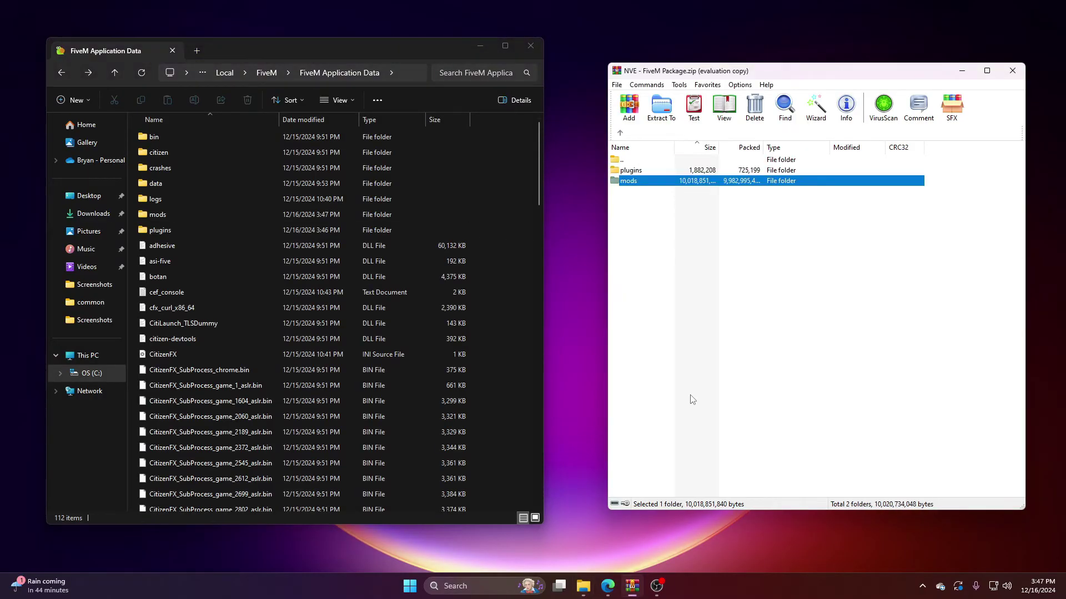
key("Home")
key("Return")
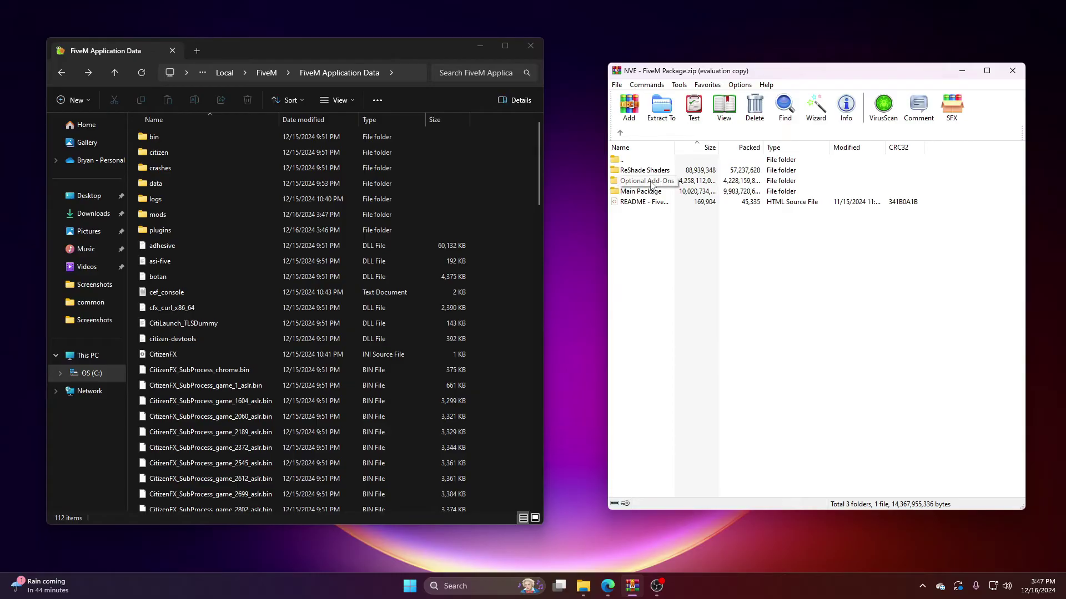
left_click(650, 182)
double_click(651, 184)
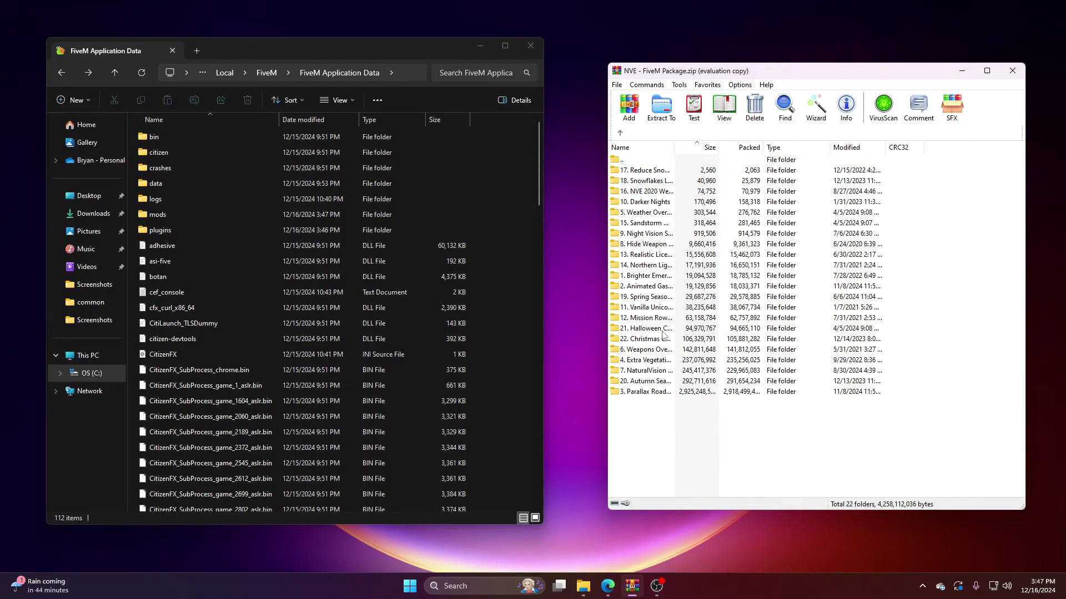
double_click(238, 212)
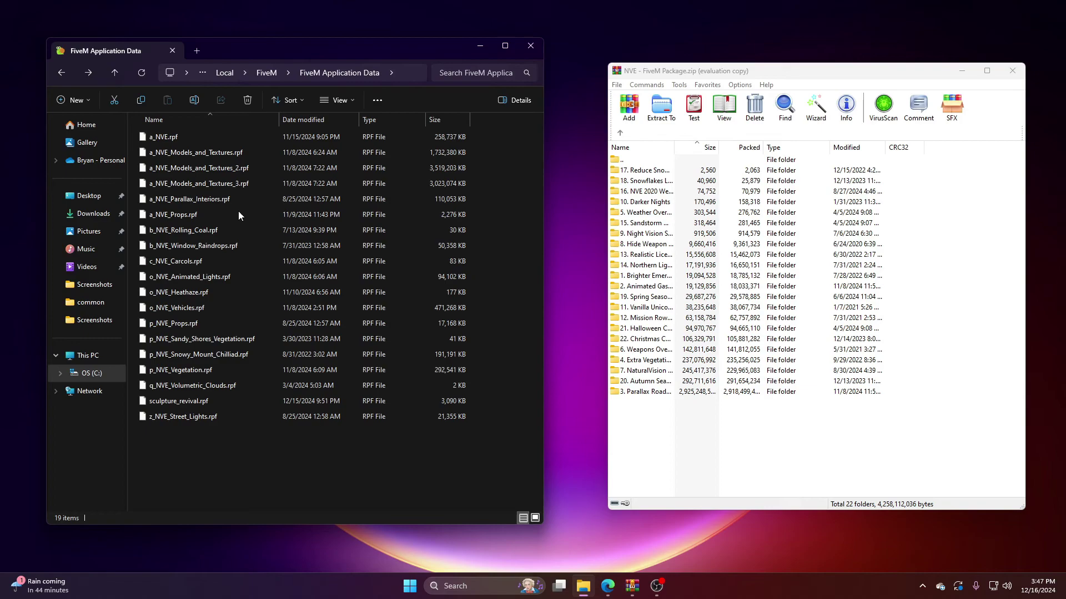
Copy the Medium Intensity f_NVE_Brighter_Emergency_Lights.rpf into FiveM's mods folder
double_click(649, 277)
left_click(644, 285)
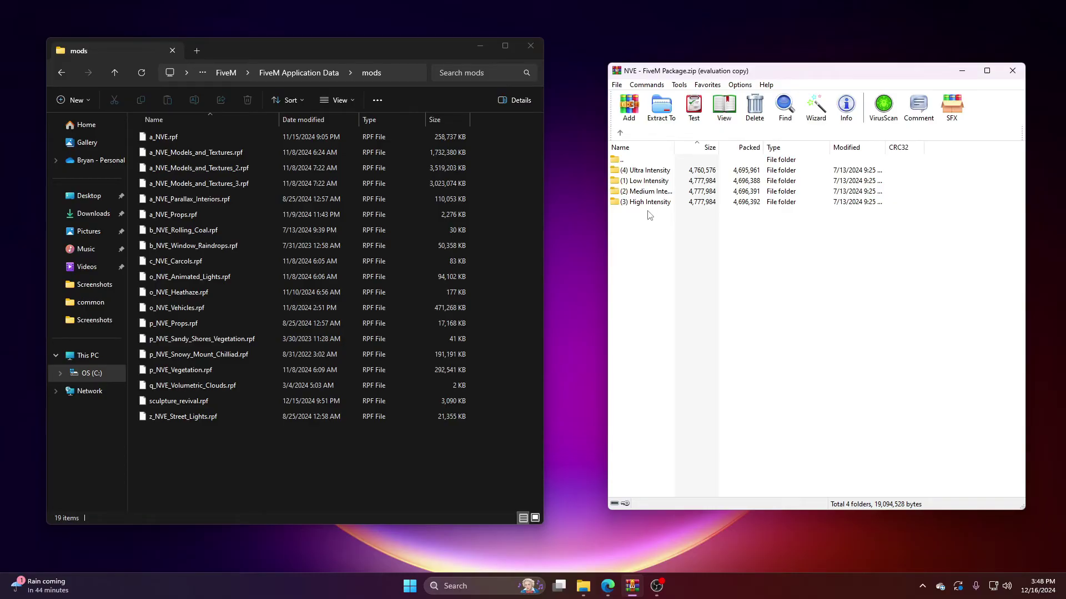
double_click(644, 193)
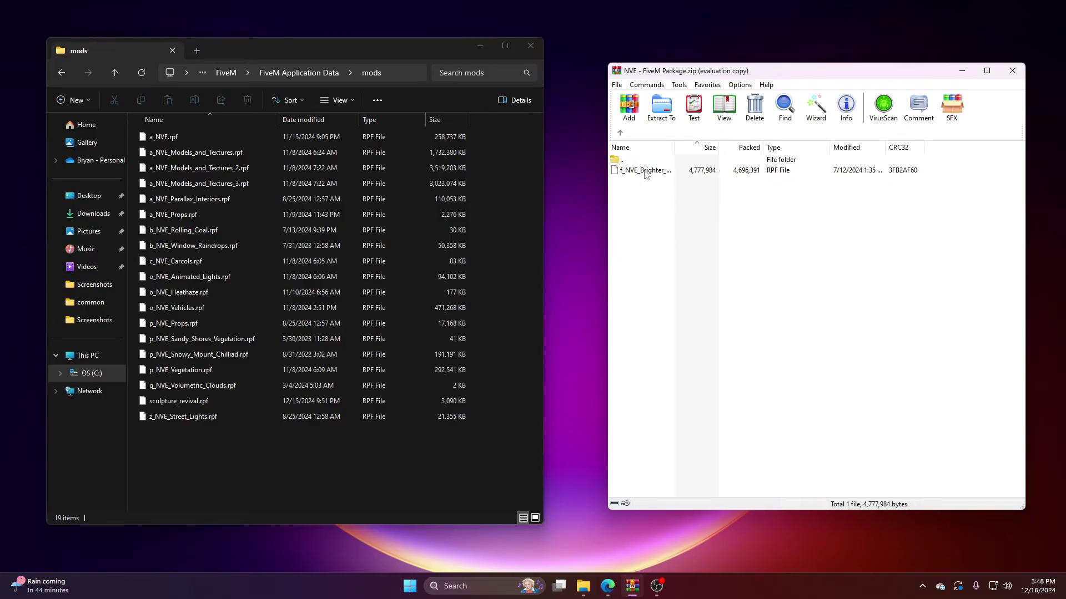
left_click_drag(645, 175, 624, 442)
left_click_drag(434, 486, 435, 481)
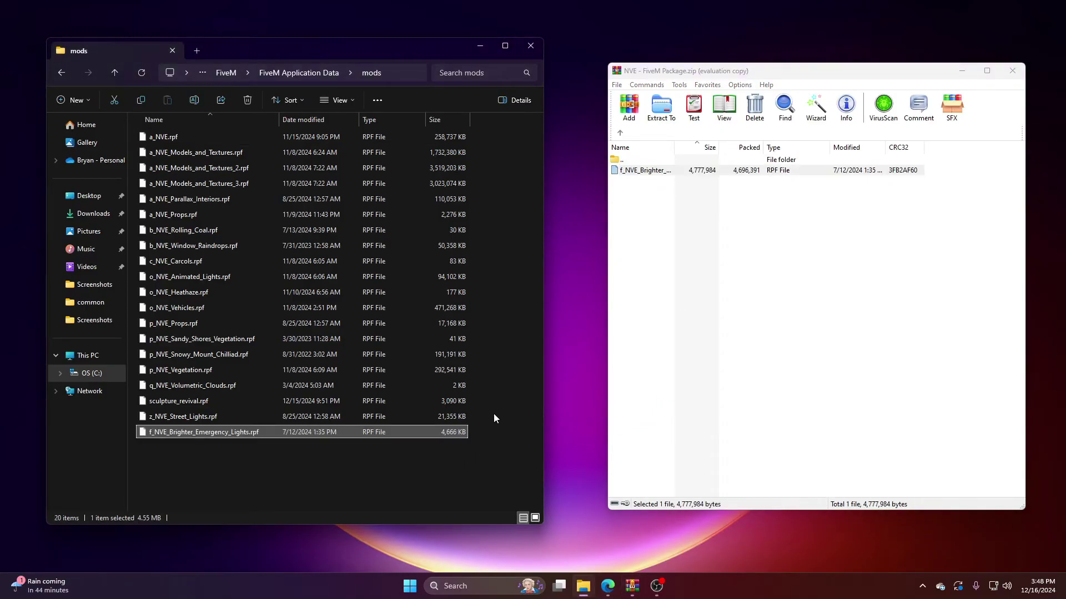
left_click(620, 133)
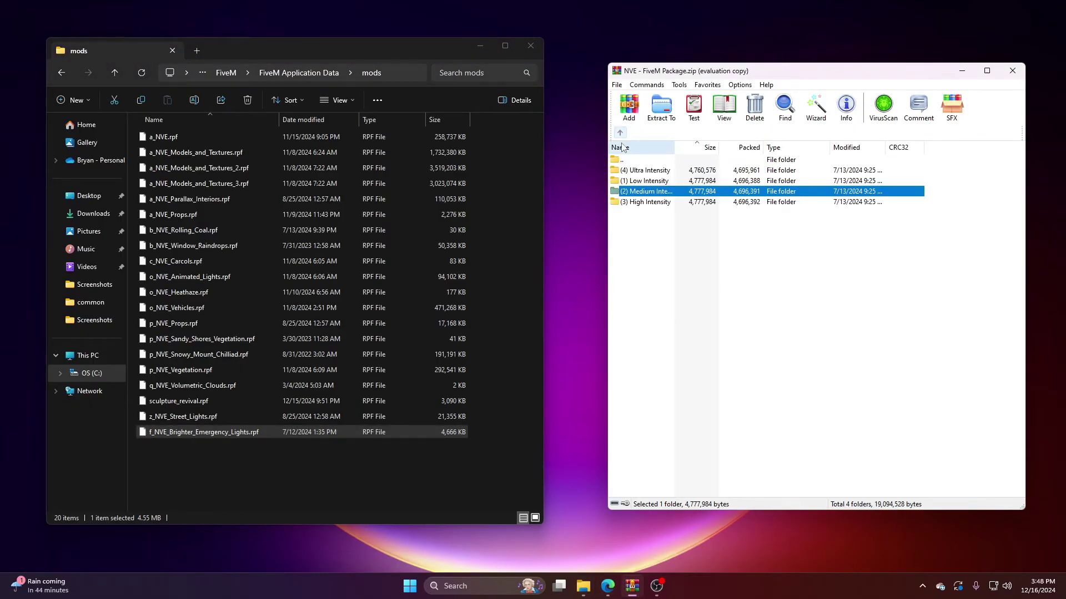
left_click(634, 423)
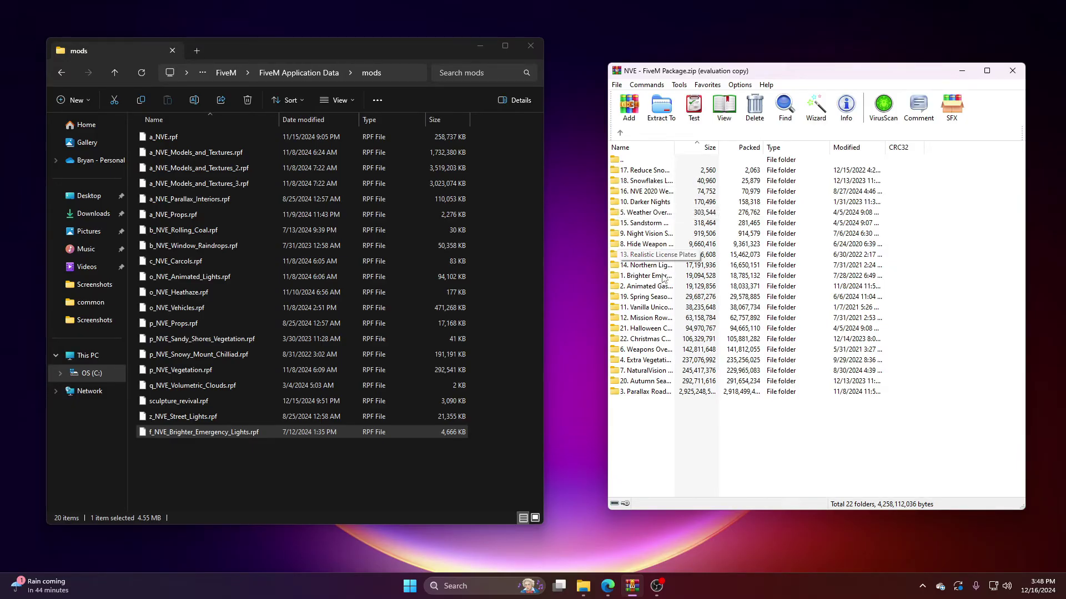
Extract the 2.7 GB j_NVE_Roads_Overhaul_Pack.rpf from 3. Parallax Roads into mods
double_click(647, 391)
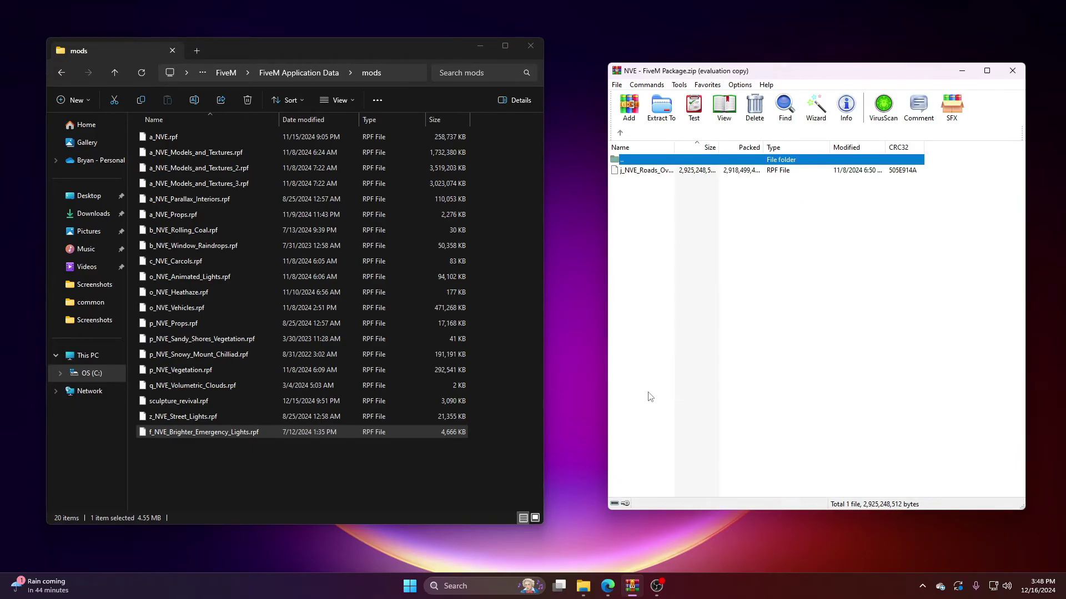
left_click_drag(656, 171, 609, 454)
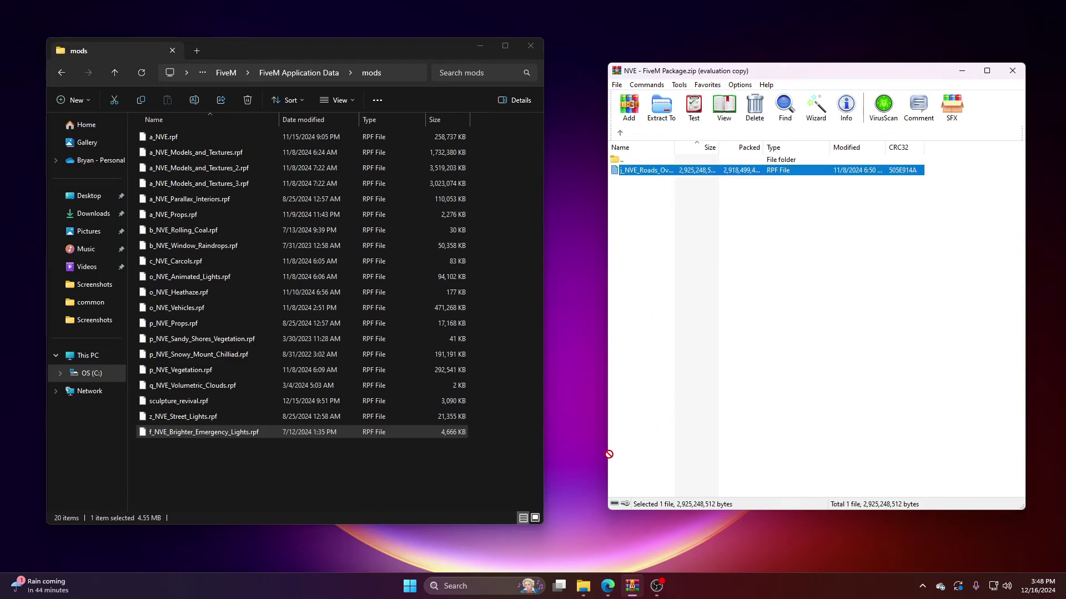
left_click_drag(524, 471, 523, 471)
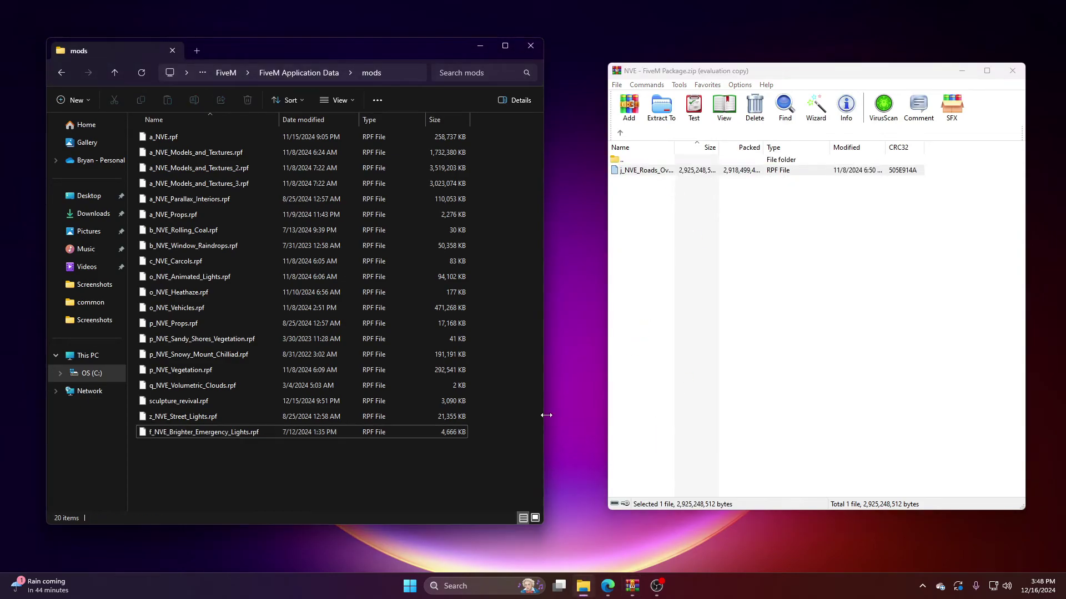
left_click_drag(645, 171, 470, 488)
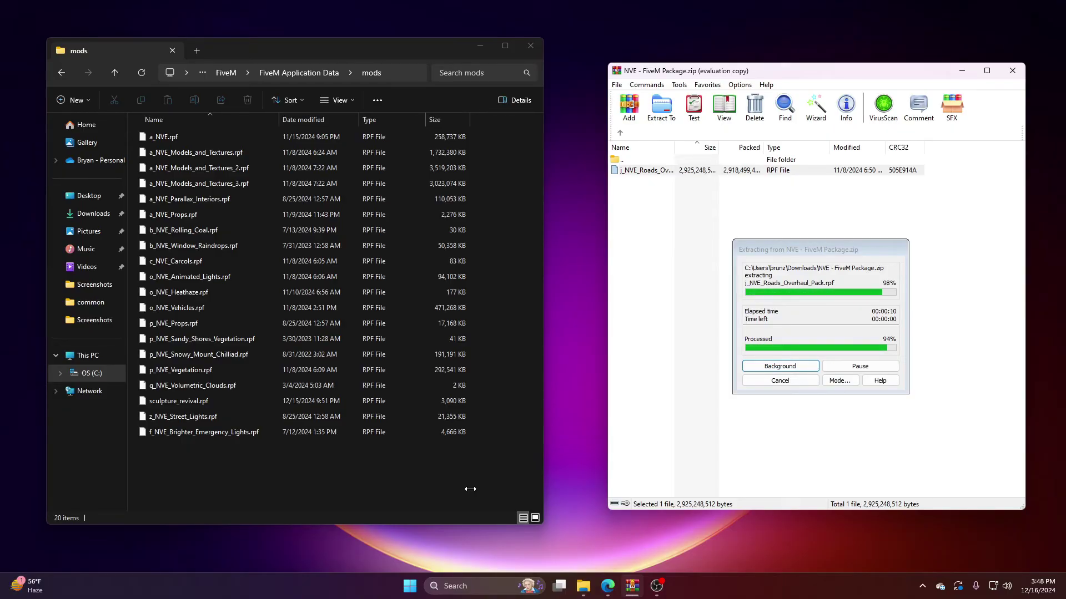
left_click(527, 397)
left_click(620, 134)
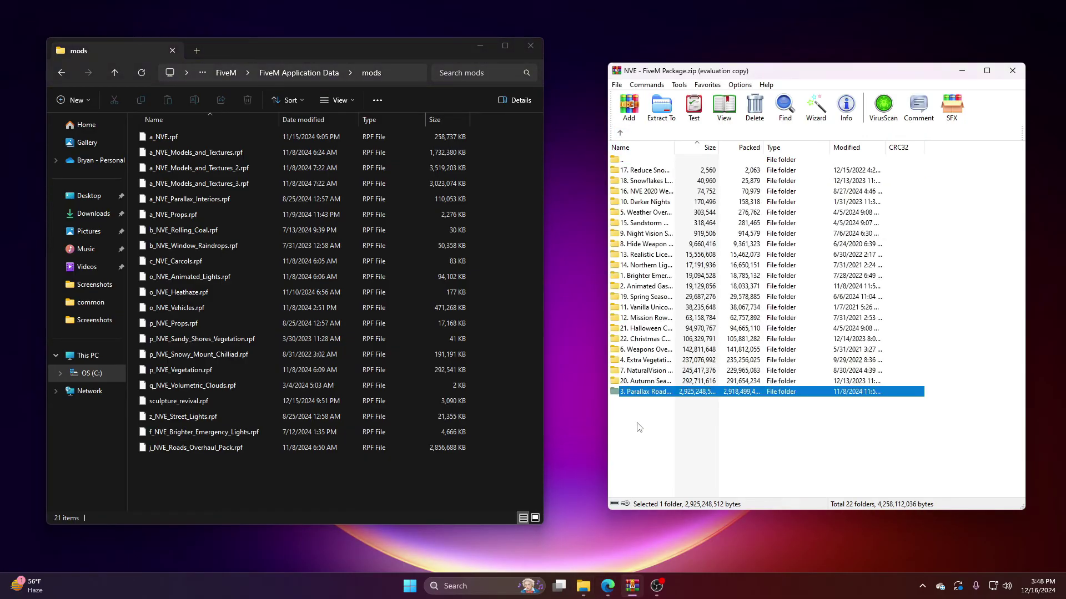
Browse the 7. NaturalVision Sounds Pack folder, then go back to the archive's top level
double_click(651, 372)
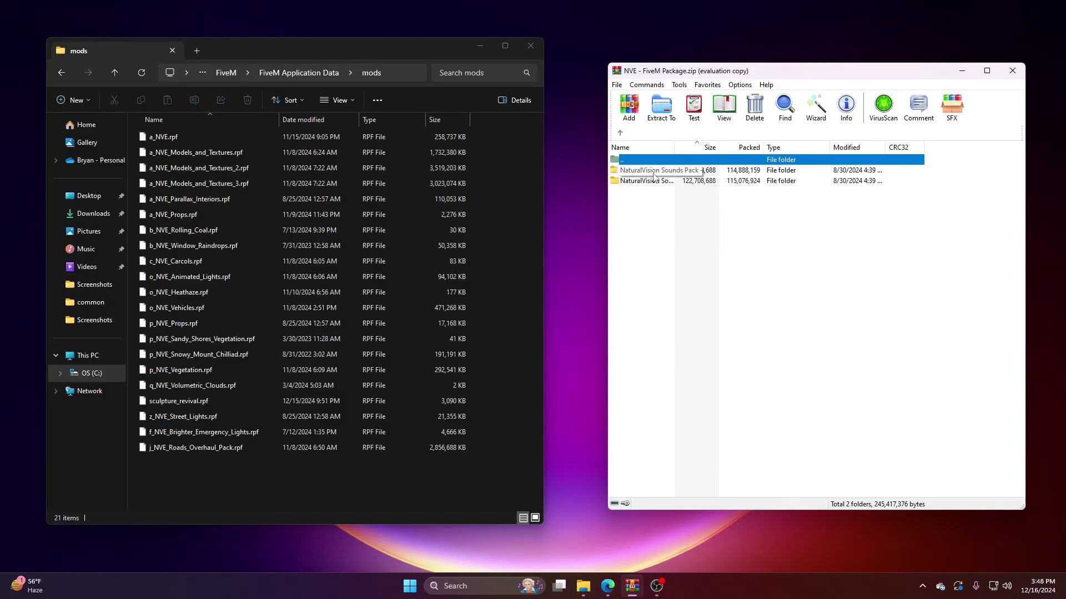
left_click(620, 133)
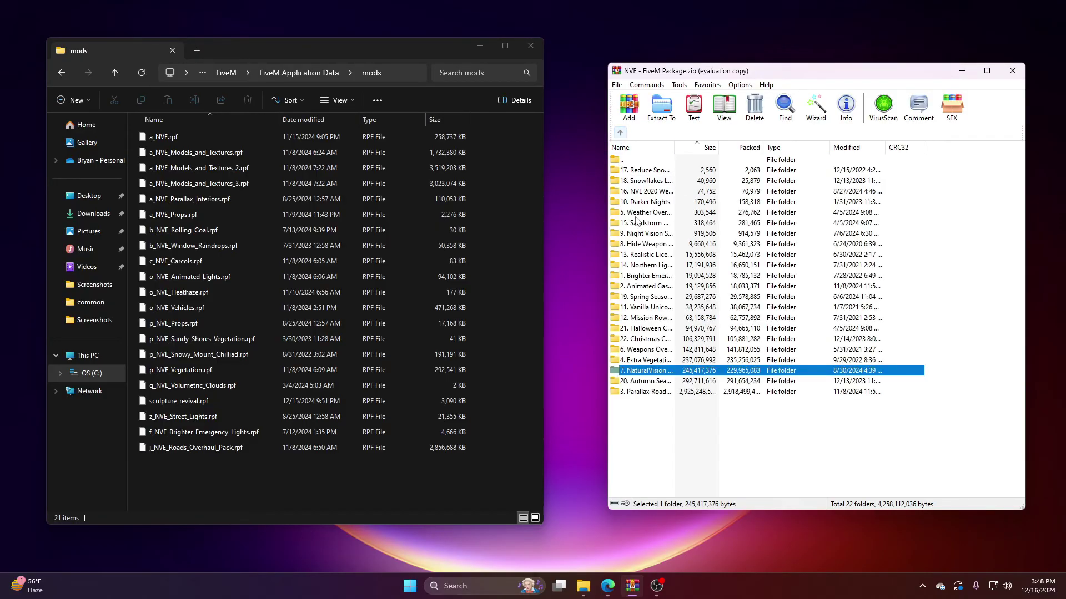
left_click(650, 433)
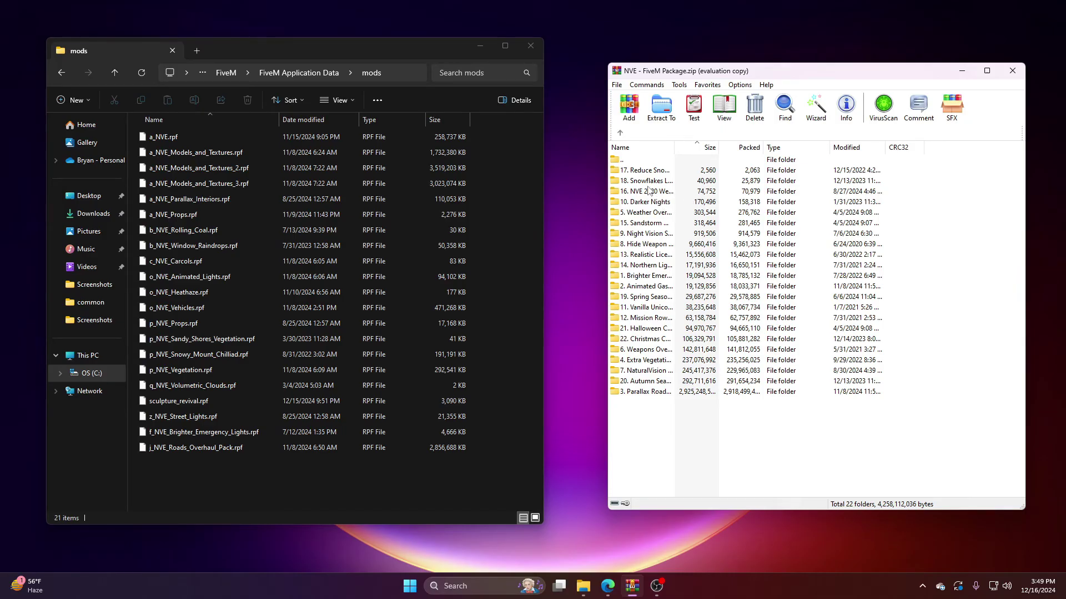
left_click(619, 133)
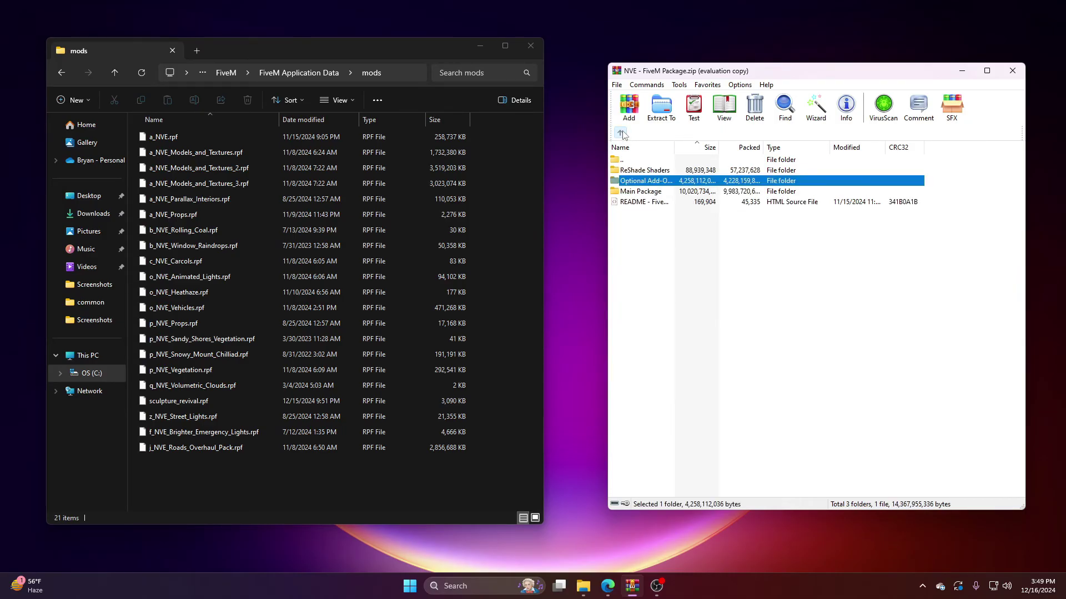
Browse the ReShade Shaders folder and return to the archive root
left_click(657, 238)
double_click(650, 170)
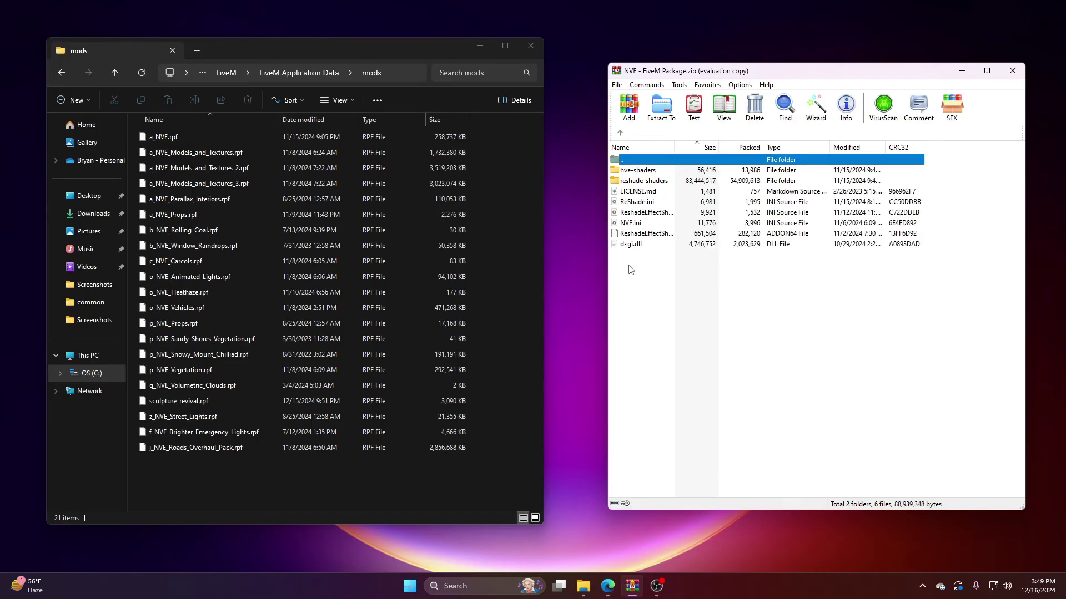
left_click(619, 133)
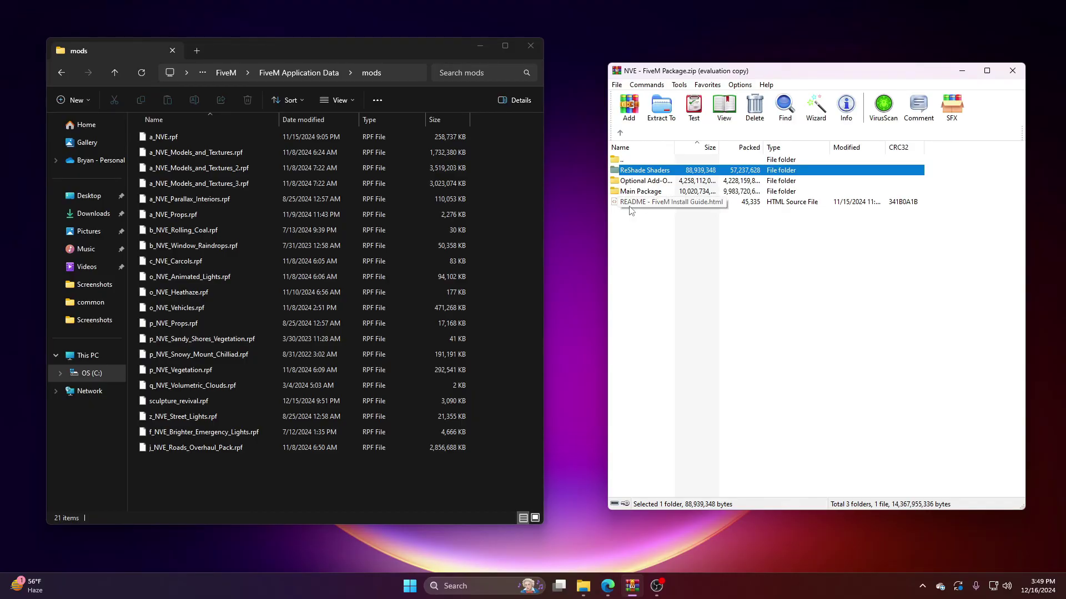
left_click(658, 244)
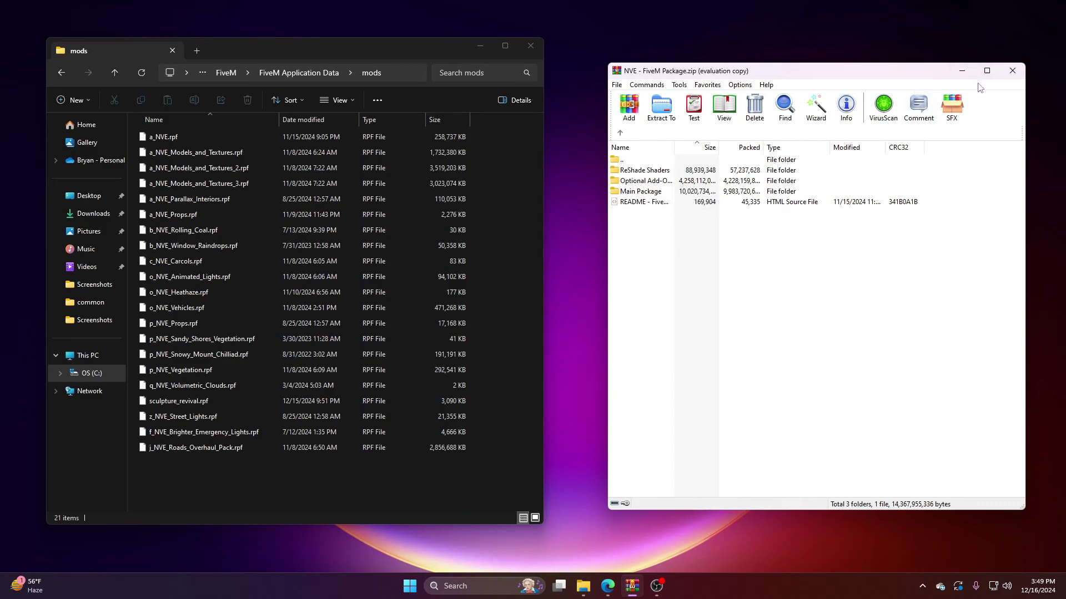
Launch FiveM from the Windows taskbar search
left_click(471, 586)
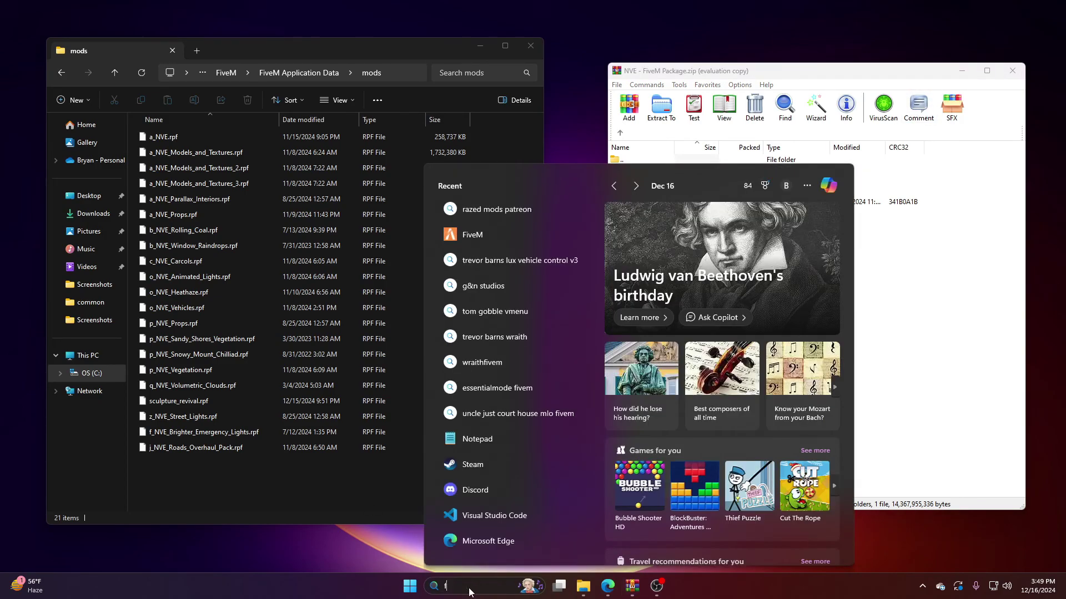
type("fivem")
key("Return")
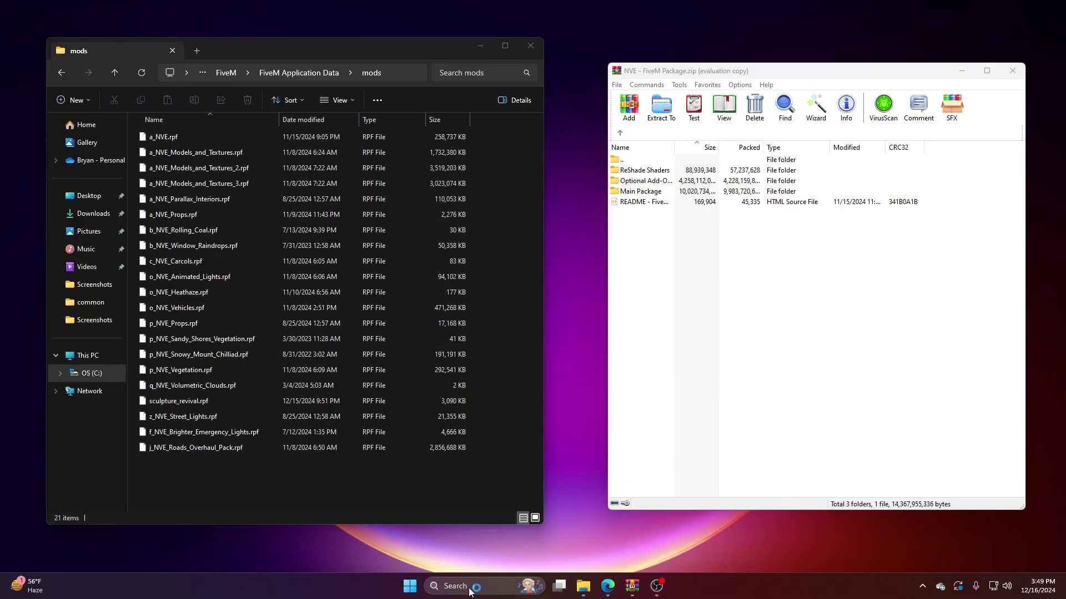